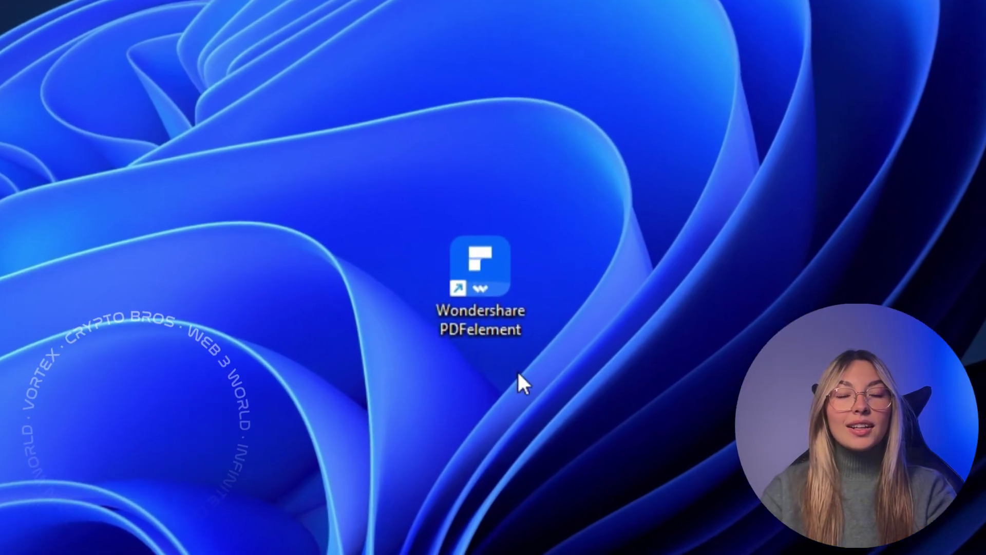
- Launch PDFelement and sign in with the Wondershare account
{"action": "double_click", "coordinate": [514, 326]}
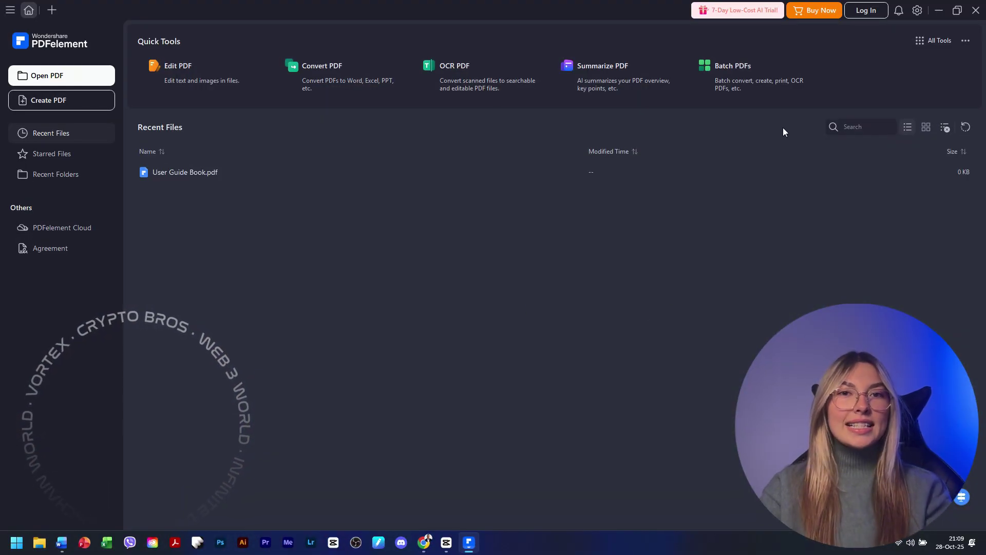
{"action": "left_click", "coordinate": [863, 11]}
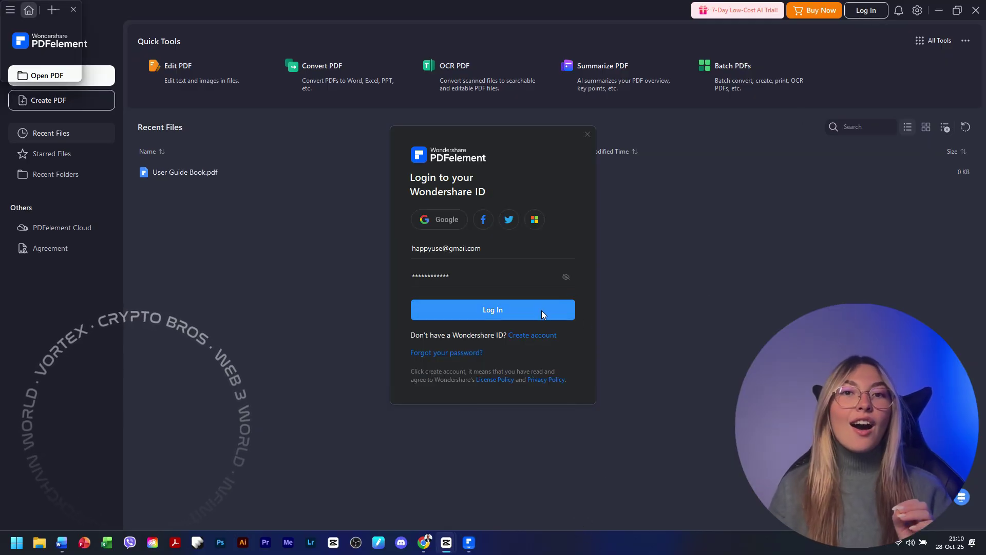
{"action": "left_click", "coordinate": [534, 312]}
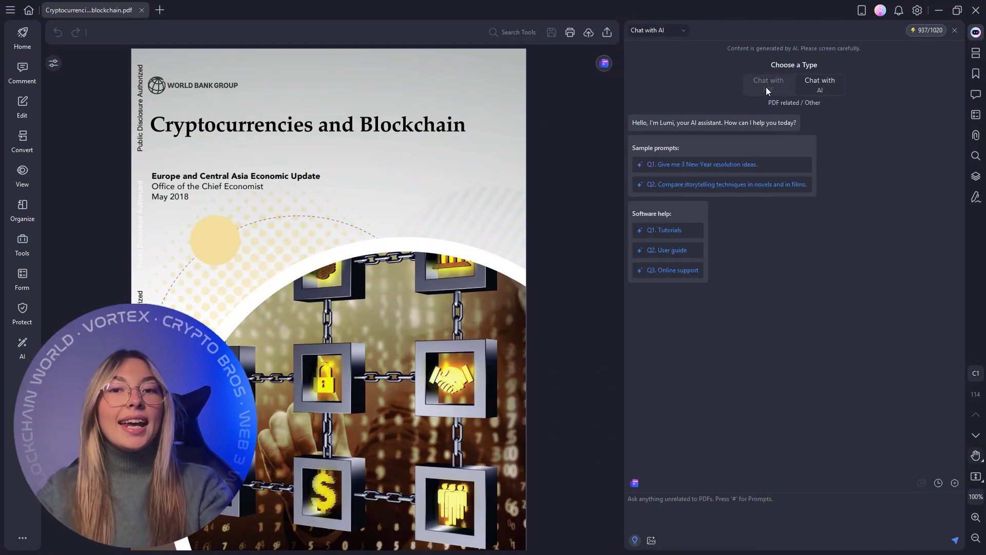
- Ask the AI chat to summarize the crypto report, then ask about economic benefits of cryptocurrencies
{"action": "left_click", "coordinate": [766, 88]}
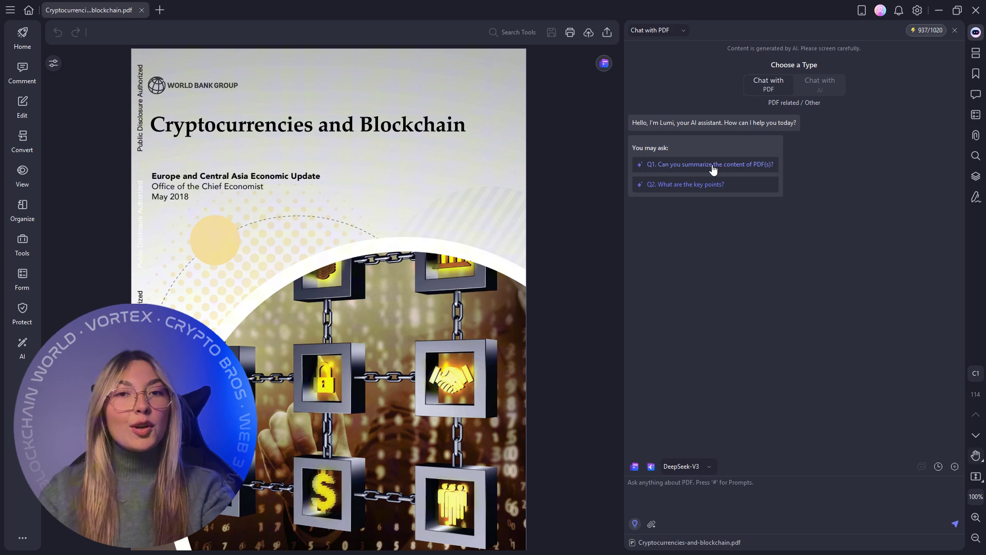
{"action": "left_click", "coordinate": [714, 165]}
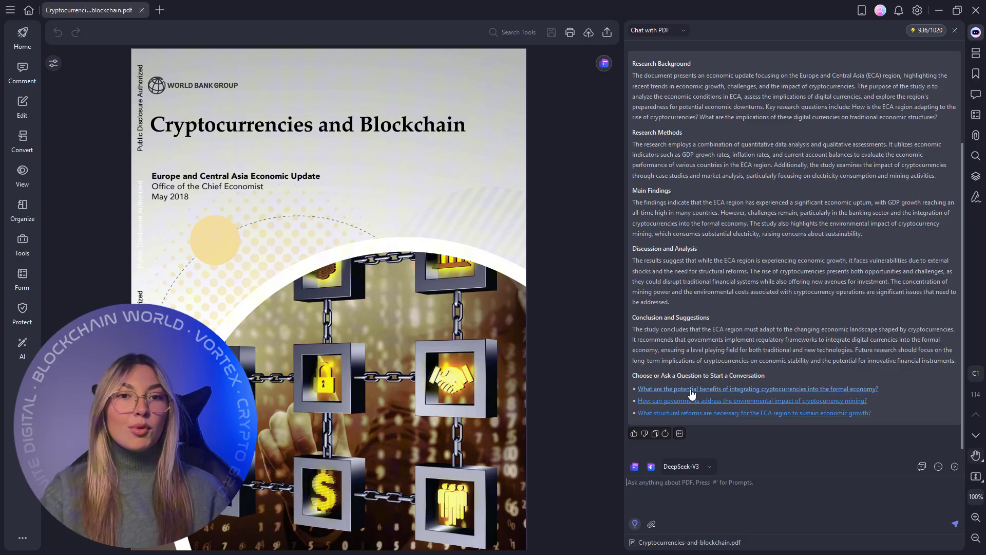
{"action": "left_click", "coordinate": [822, 392]}
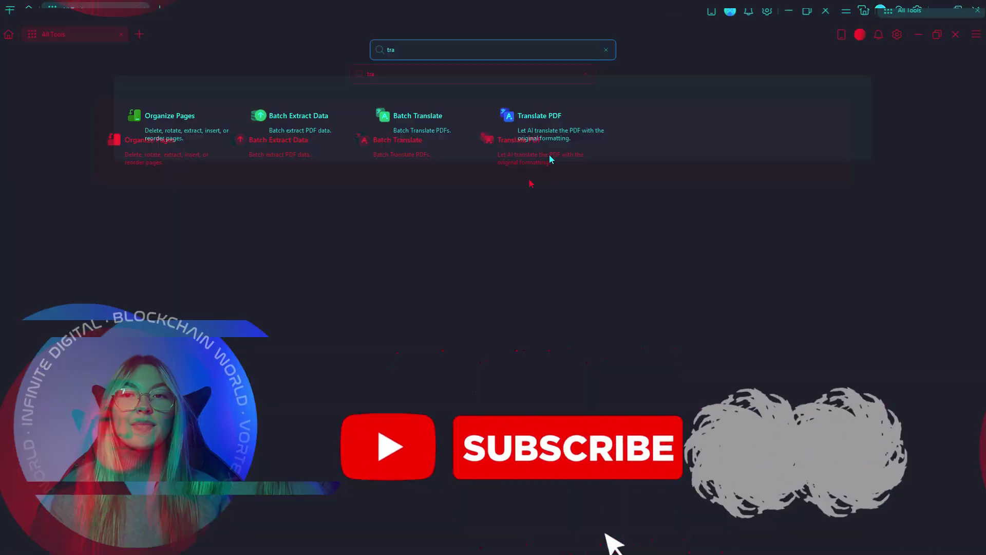
- Translate A Beginner's Guide to Cryptocurrency into French with the Translate PDF tool
{"action": "left_click", "coordinate": [548, 158]}
{"action": "double_click", "coordinate": [107, 108]}
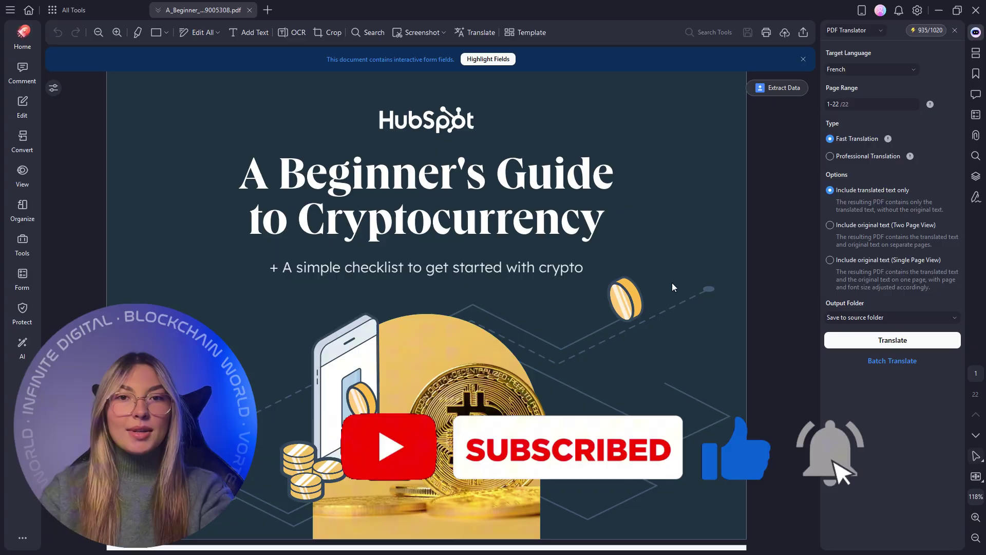
{"action": "left_click_drag", "start_coordinate": [821, 211], "coordinate": [560, 205]}
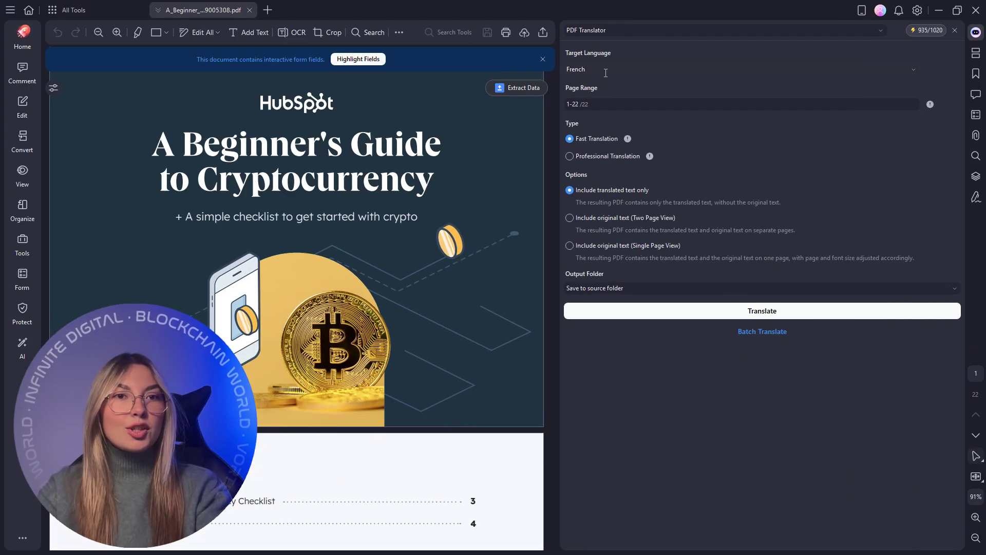
{"action": "left_click", "coordinate": [671, 315]}
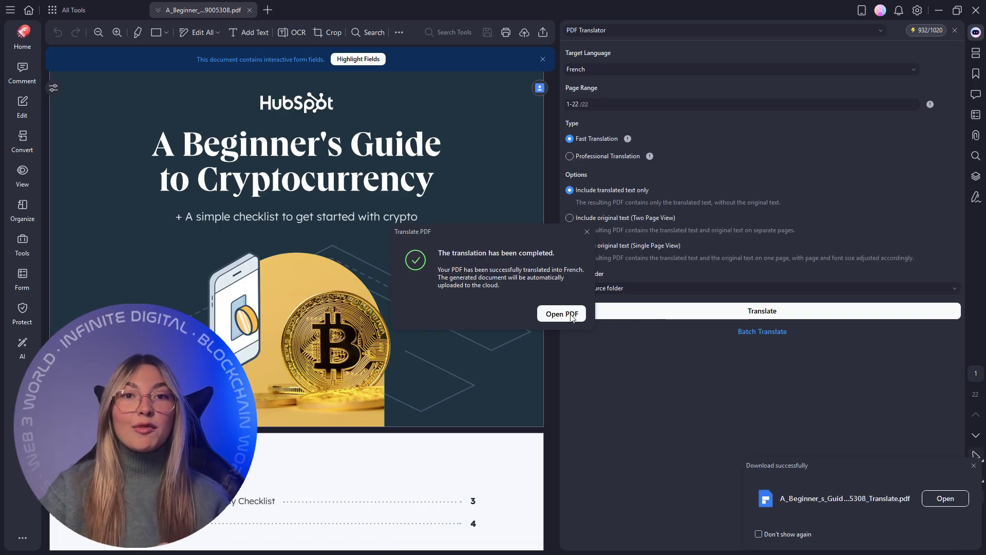
- Open the French translated copy and scroll through its pages
{"action": "left_click", "coordinate": [565, 314]}
{"action": "scroll", "coordinate": [565, 318], "scroll_direction": "down", "scroll_amount": 20}
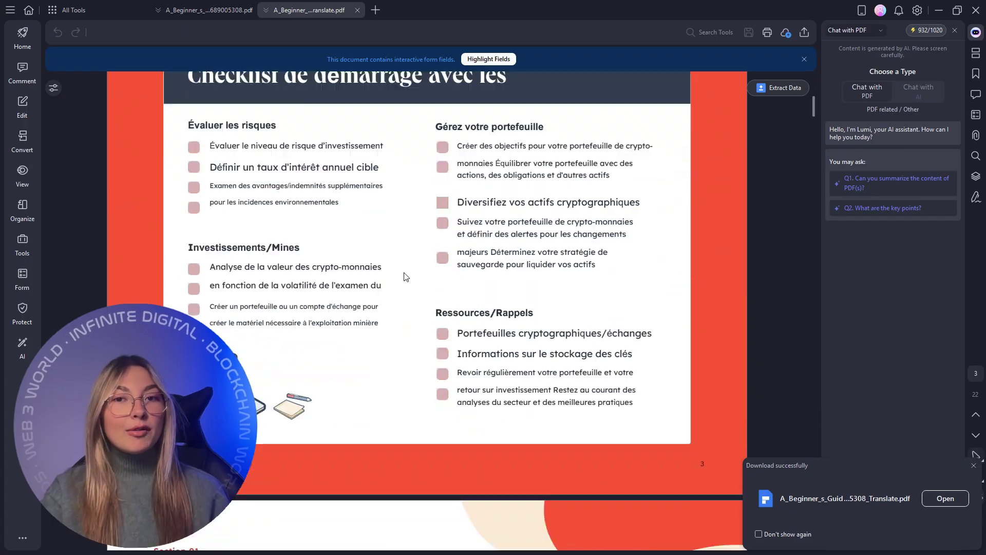
{"action": "scroll", "coordinate": [324, 224], "scroll_direction": "down", "scroll_amount": 20}
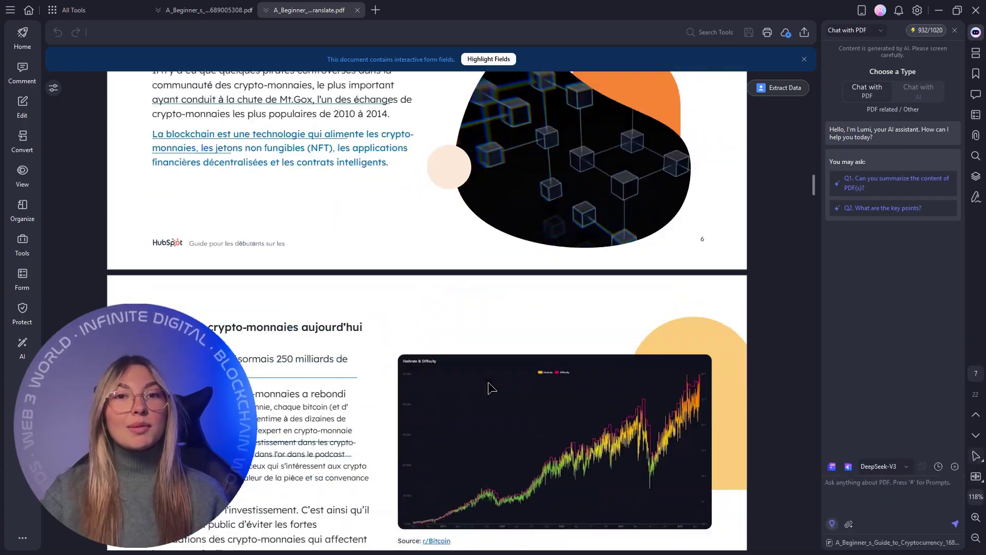
{"action": "scroll", "coordinate": [497, 397], "scroll_direction": "down", "scroll_amount": 5}
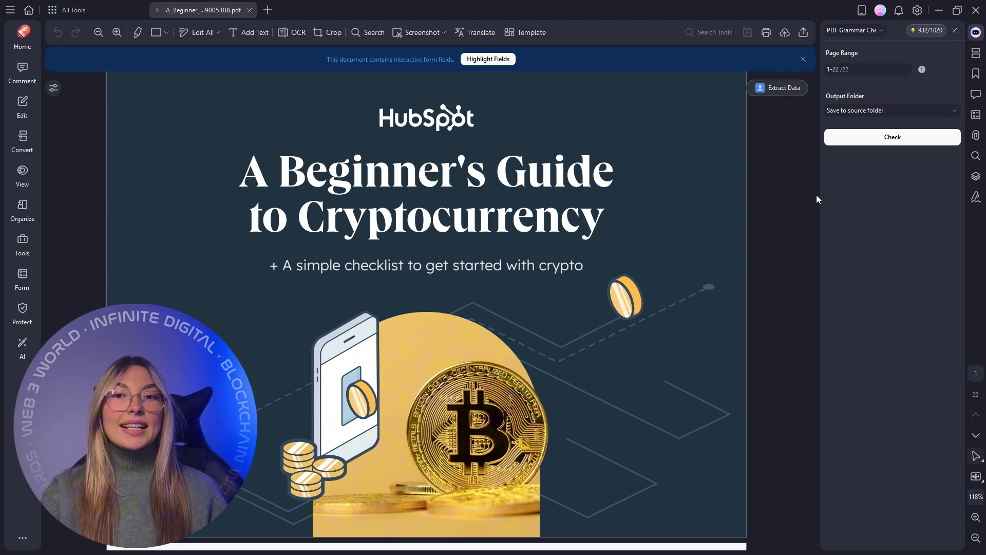
- Start the AI grammar check on pages 1-3 of the guide
{"action": "key", "text": "Return"}
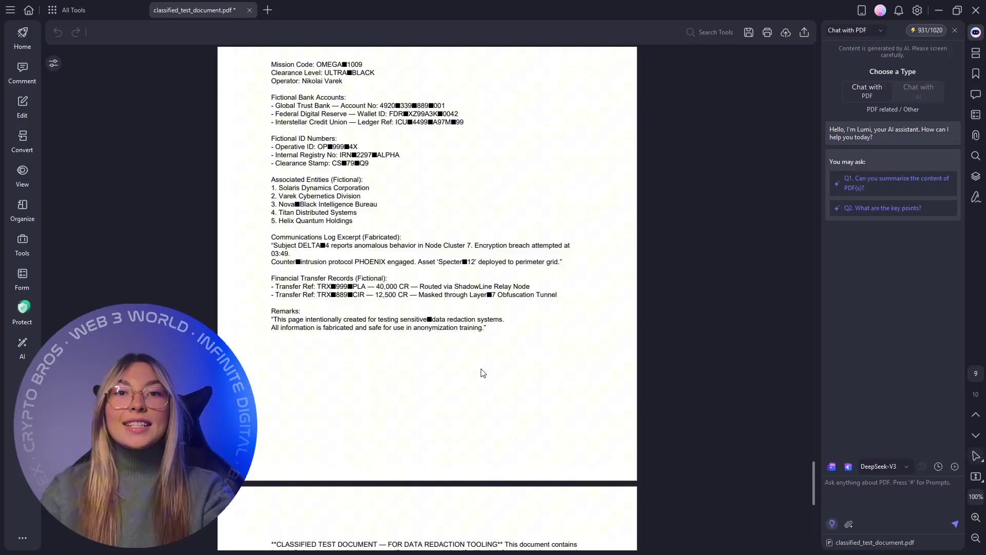
- Run Smart Redact on the classified document, mark all found items and apply the redactions
{"action": "scroll", "coordinate": [481, 372], "scroll_direction": "down", "scroll_amount": 3}
{"action": "left_click", "coordinate": [23, 241]}
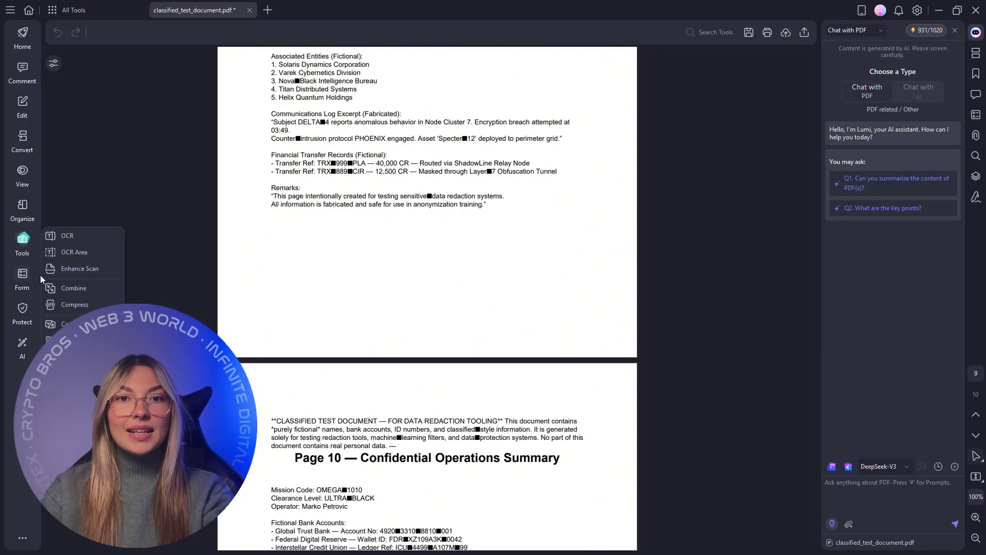
{"action": "left_click", "coordinate": [24, 113]}
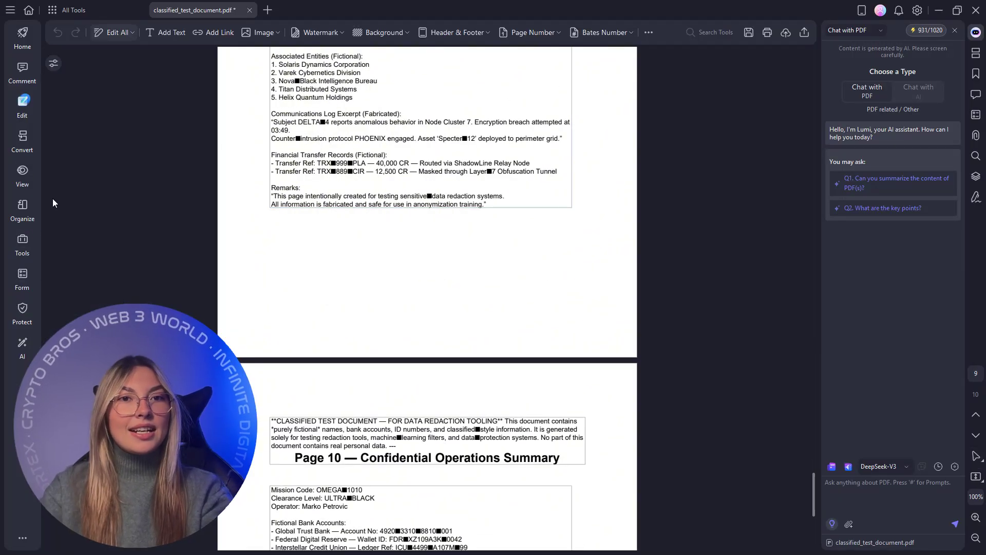
{"action": "mouse_move", "coordinate": [23, 315]}
{"action": "left_click", "coordinate": [52, 322]}
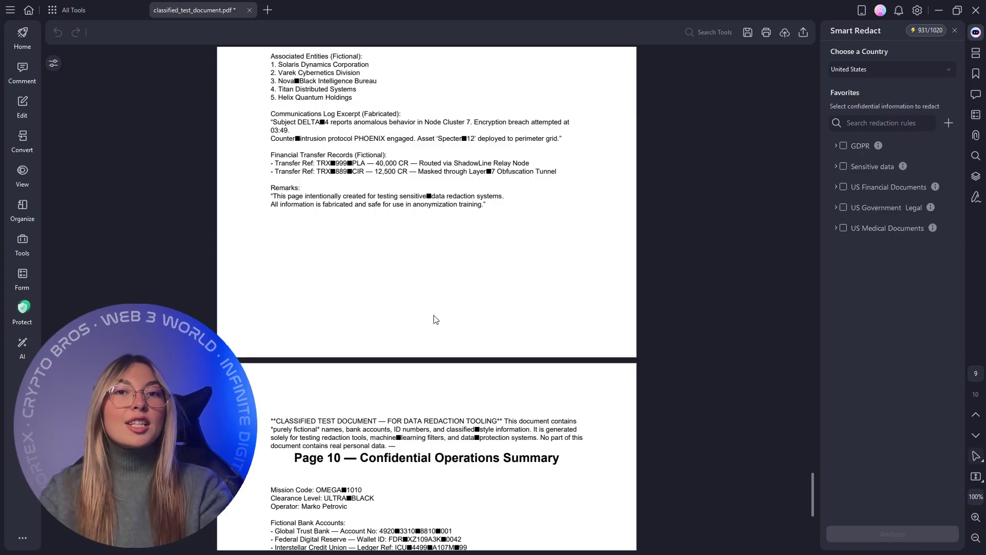
{"action": "left_click", "coordinate": [892, 534]}
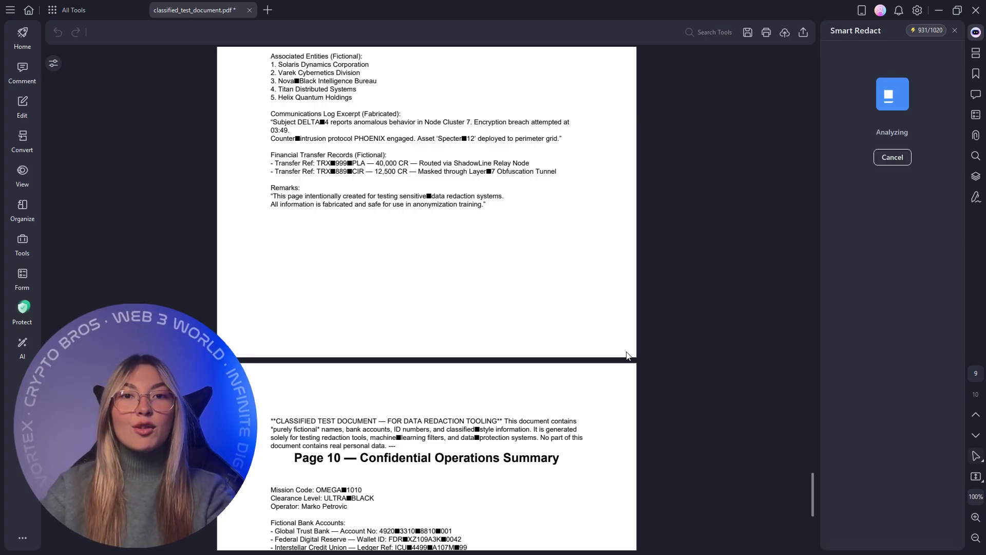
{"action": "scroll", "coordinate": [531, 254], "scroll_direction": "down", "scroll_amount": 6}
{"action": "left_click_drag", "start_coordinate": [812, 529], "coordinate": [830, 56]}
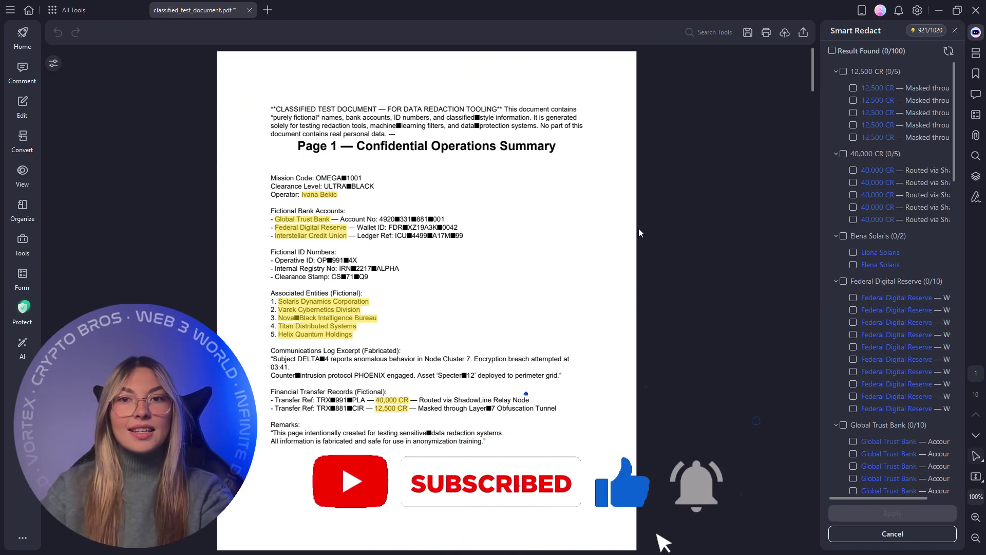
{"action": "left_click", "coordinate": [832, 51]}
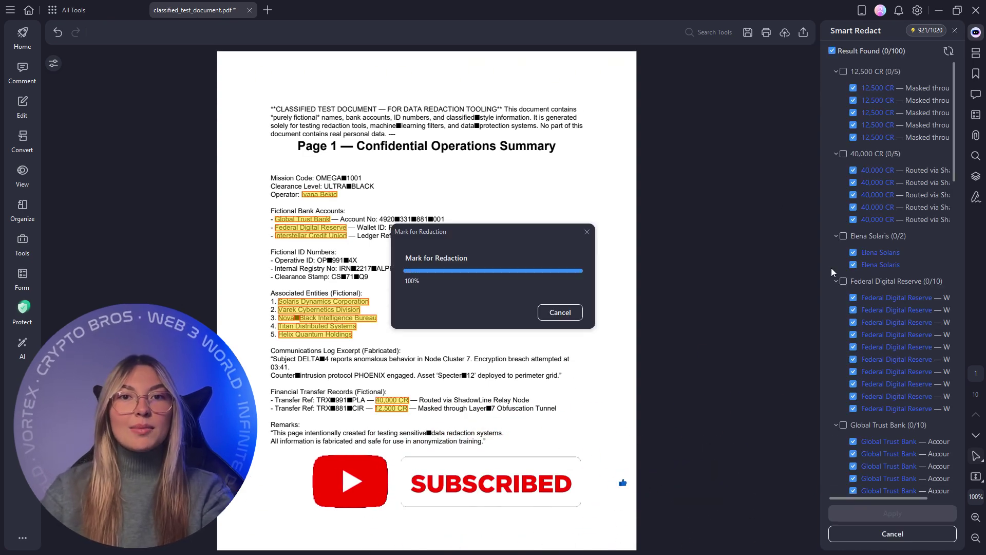
{"action": "left_click", "coordinate": [893, 513]}
{"action": "left_click", "coordinate": [515, 304]}
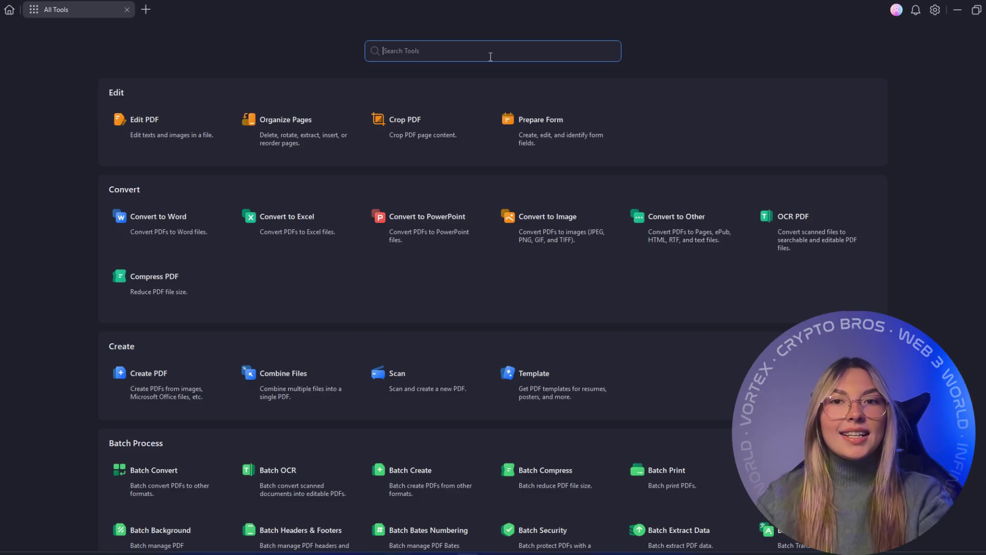
- Add six PDFs from Downloads to Batch Sign, dismissing the already-added files warning
{"action": "left_click", "coordinate": [489, 55]}
{"action": "type", "text": "sign"}
{"action": "left_click", "coordinate": [200, 130]}
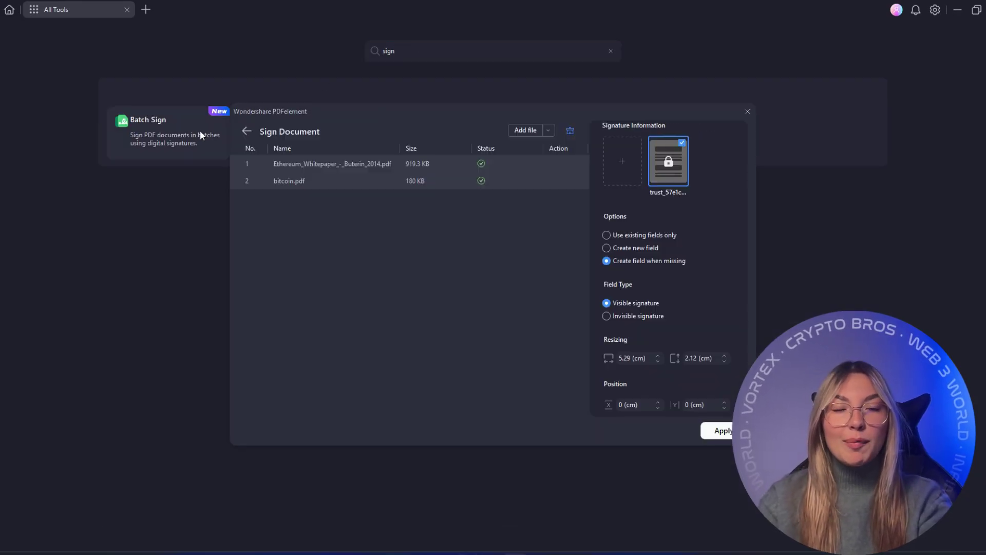
{"action": "left_click", "coordinate": [525, 132]}
{"action": "left_click", "coordinate": [352, 226]}
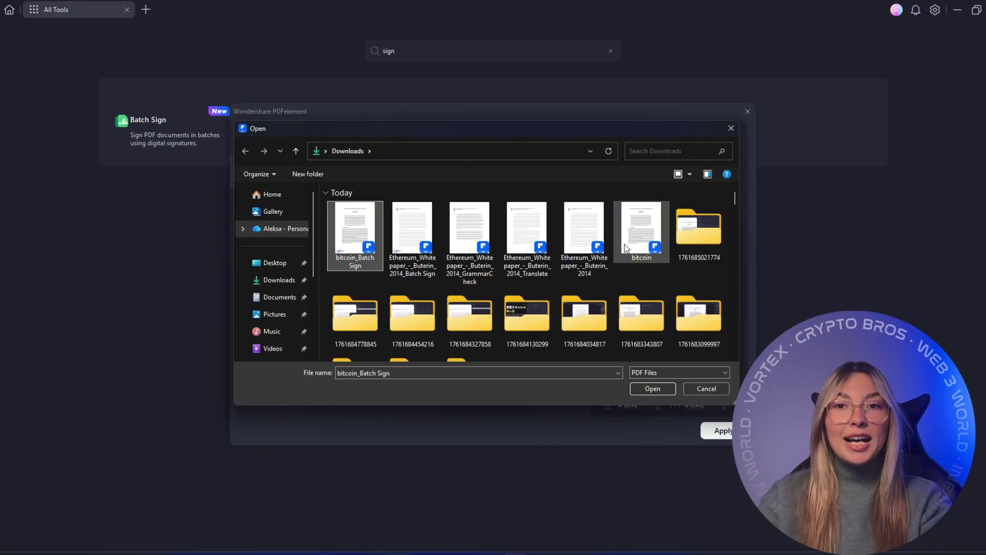
{"action": "left_click", "coordinate": [642, 228], "text": "shift"}
{"action": "left_click", "coordinate": [649, 389]}
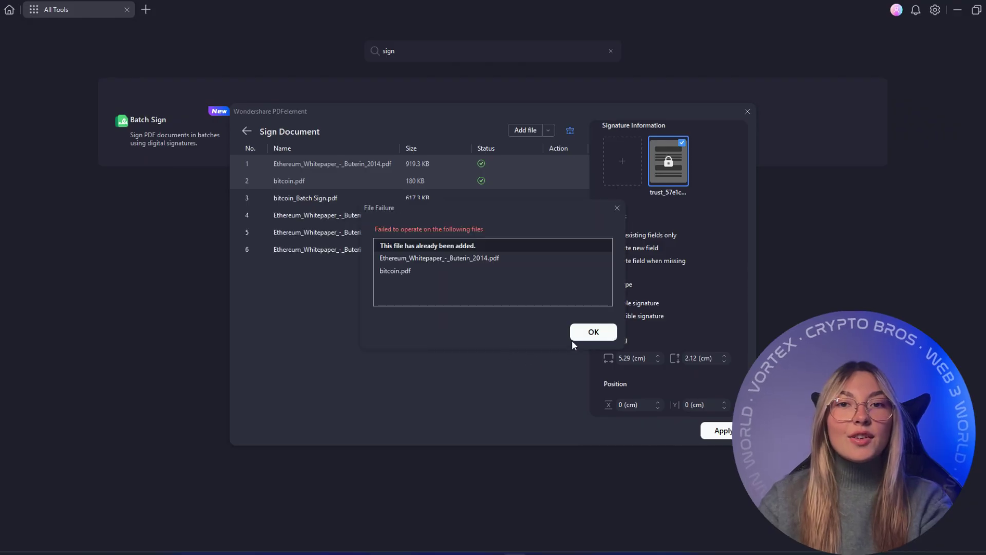
{"action": "left_click", "coordinate": [577, 334]}
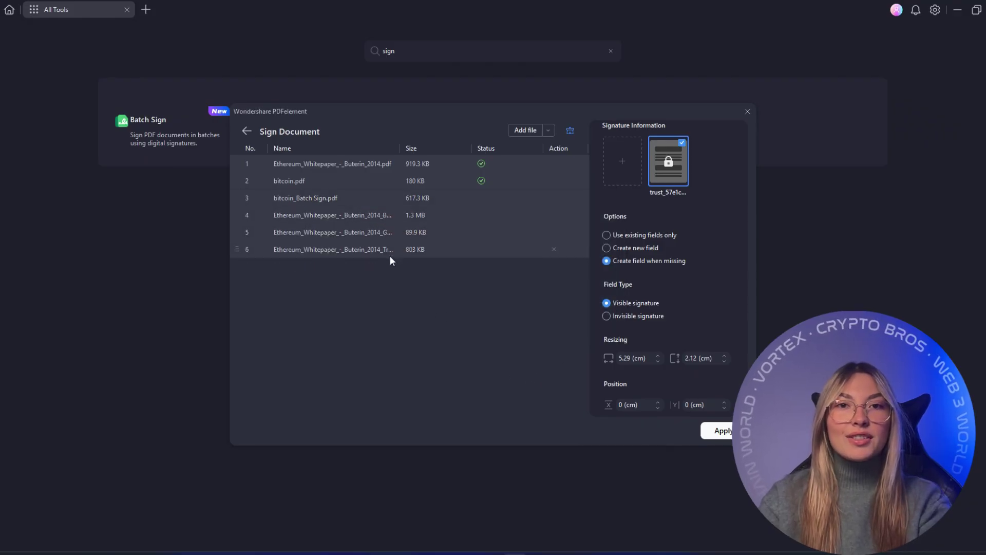
- Sign all listed files with the signature placed on the last page
{"action": "mouse_move", "coordinate": [672, 186]}
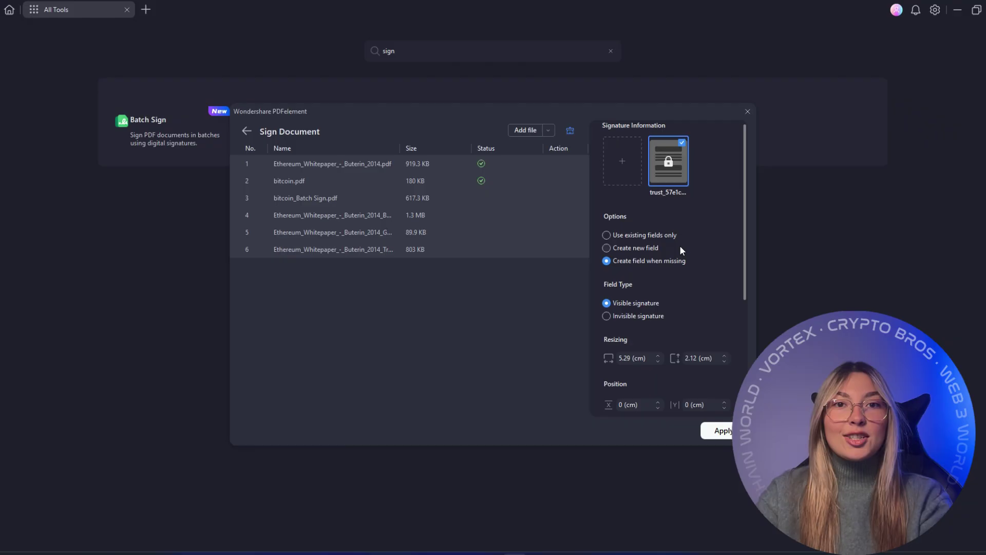
{"action": "scroll", "coordinate": [677, 313], "scroll_direction": "down", "scroll_amount": 2}
{"action": "scroll", "coordinate": [698, 289], "scroll_direction": "down", "scroll_amount": 4}
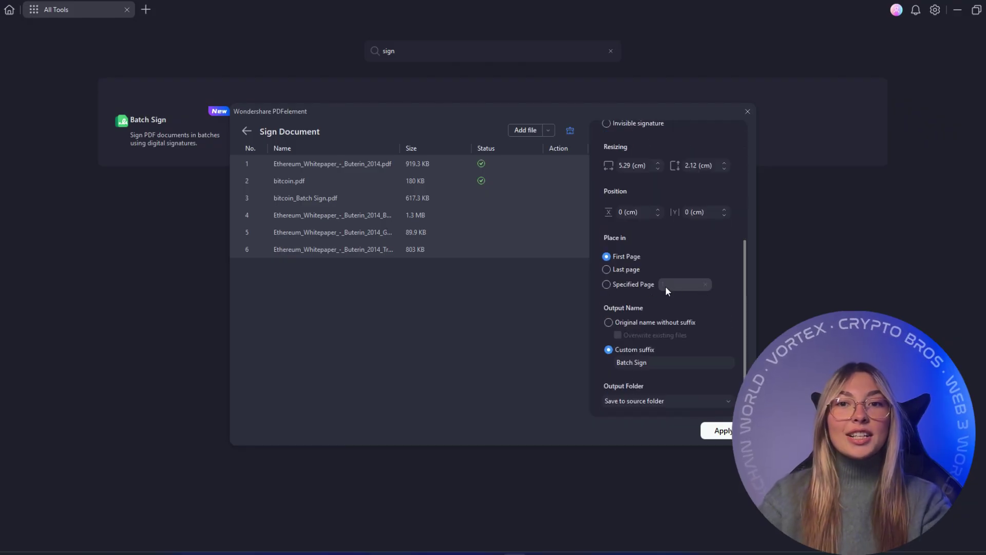
{"action": "left_click", "coordinate": [633, 269]}
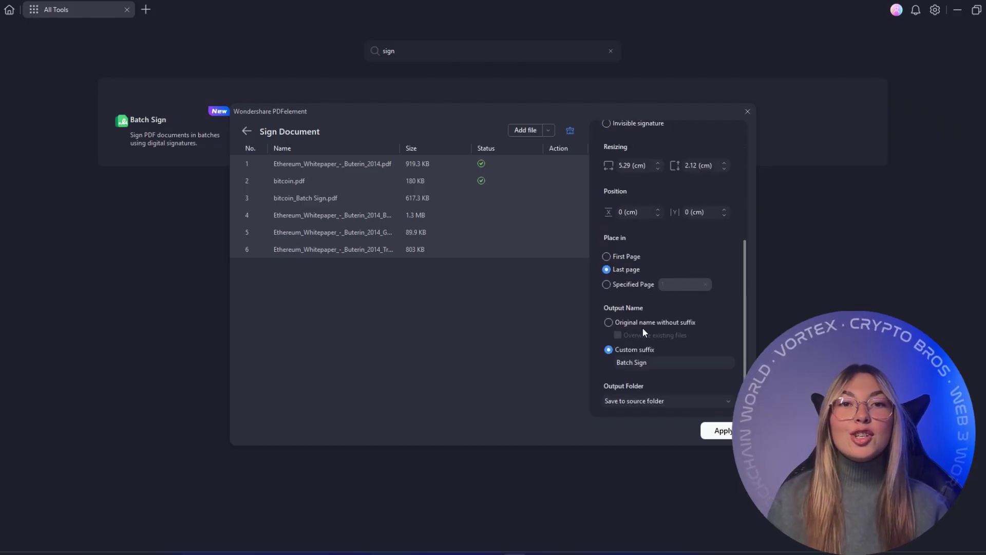
{"action": "left_click", "coordinate": [717, 432]}
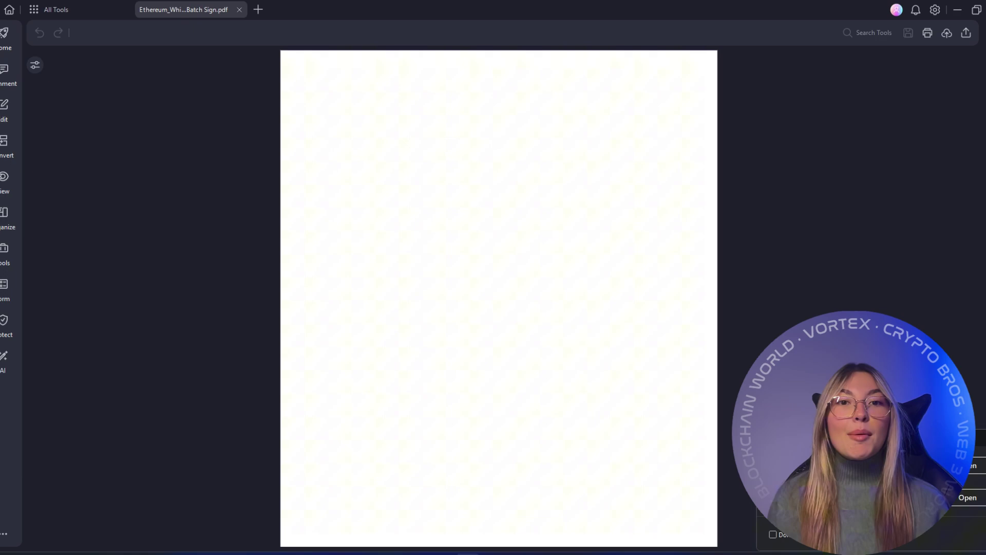
- Jump to the signature on page 36, zoom in and view its validation status
{"action": "scroll", "coordinate": [482, 361], "scroll_direction": "down", "scroll_amount": 10}
{"action": "scroll", "coordinate": [482, 361], "scroll_direction": "down", "scroll_amount": 5}
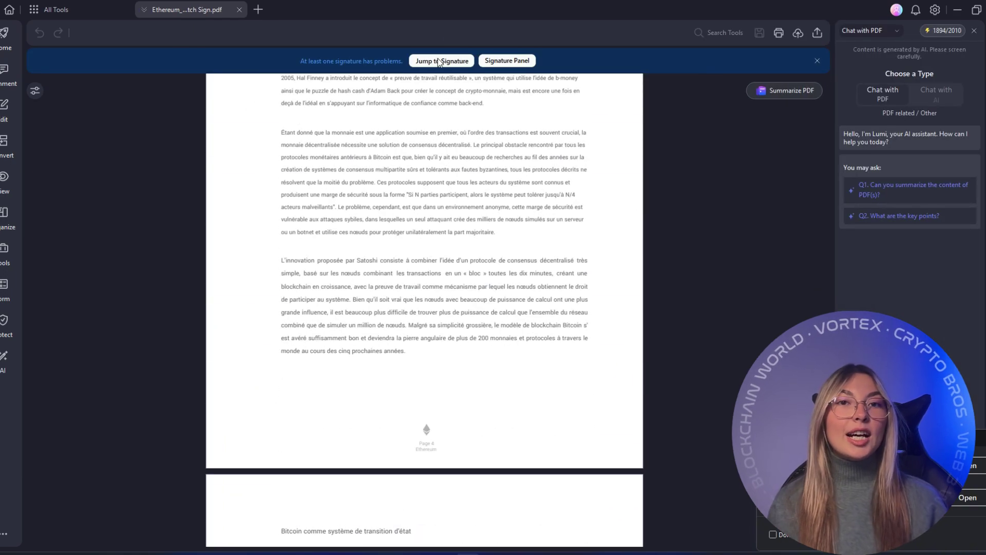
{"action": "left_click", "coordinate": [442, 61]}
{"action": "scroll", "coordinate": [309, 489], "scroll_direction": "up", "scroll_amount": 3}
{"action": "scroll", "coordinate": [261, 455], "scroll_direction": "down", "scroll_amount": 2}
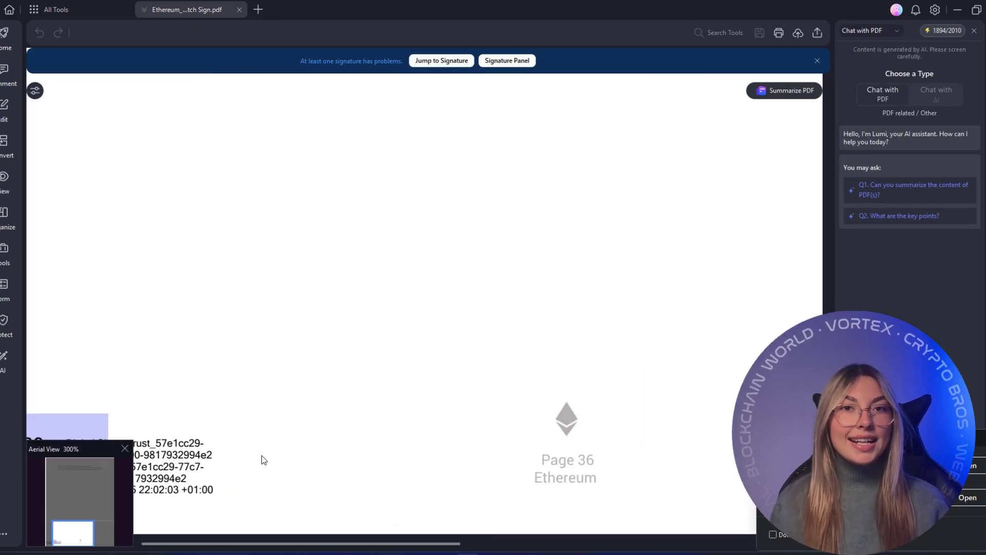
{"action": "left_click_drag", "start_coordinate": [80, 441], "coordinate": [298, 440]}
{"action": "left_click", "coordinate": [209, 495]}
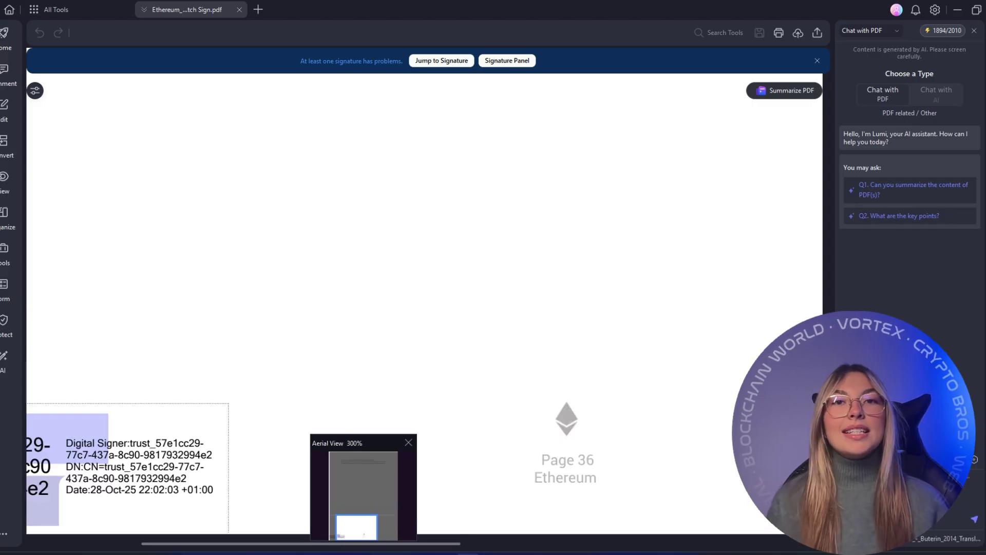
{"action": "key", "text": "Escape"}
{"action": "left_click_drag", "start_coordinate": [297, 546], "coordinate": [220, 546]}
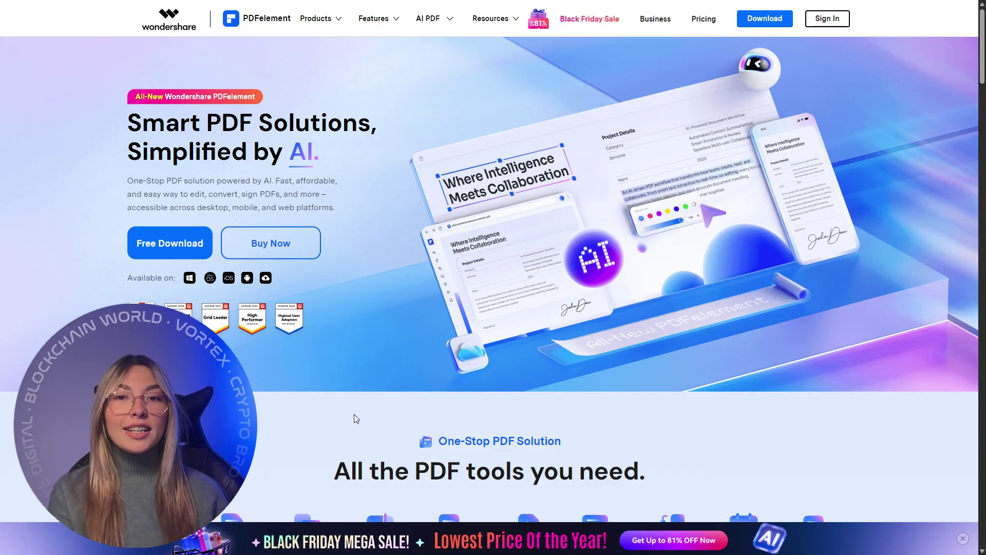
- Scroll the homepage past AI tools, reviews and industry solutions to the multi-platform section
{"action": "scroll", "coordinate": [352, 419], "scroll_direction": "down", "scroll_amount": 1}
{"action": "scroll", "coordinate": [352, 419], "scroll_direction": "down", "scroll_amount": 1}
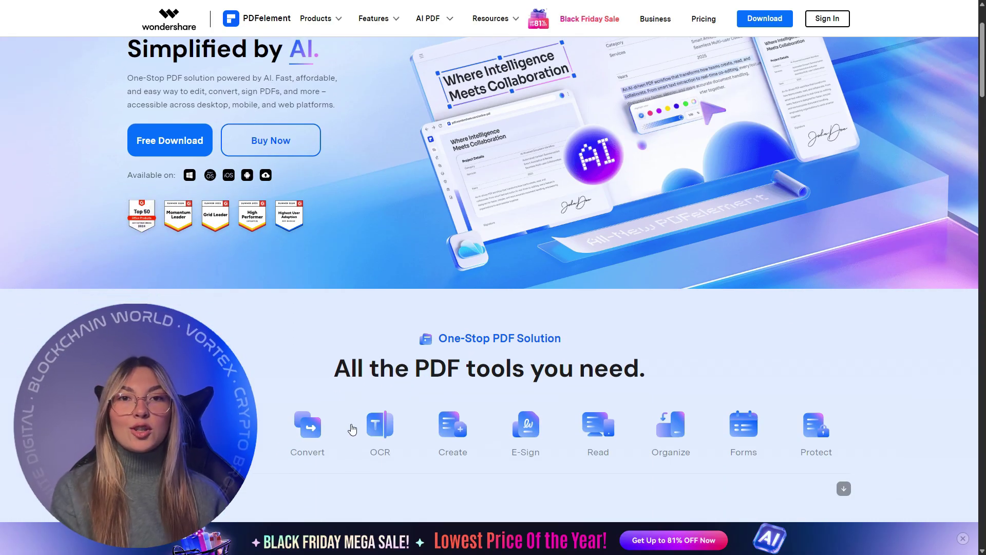
{"action": "scroll", "coordinate": [353, 423], "scroll_direction": "down", "scroll_amount": 1}
{"action": "scroll", "coordinate": [352, 428], "scroll_direction": "down", "scroll_amount": 1}
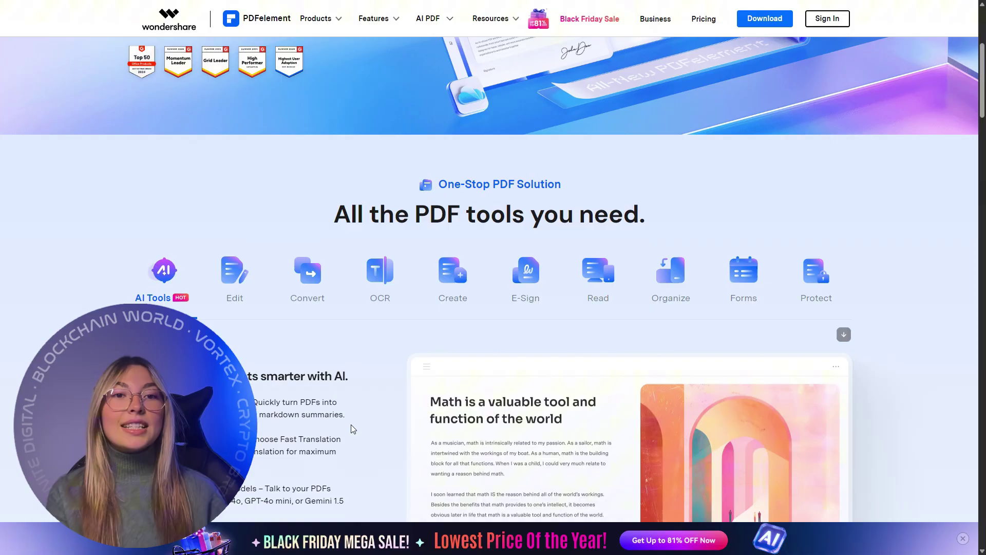
{"action": "scroll", "coordinate": [351, 429], "scroll_direction": "down", "scroll_amount": 6}
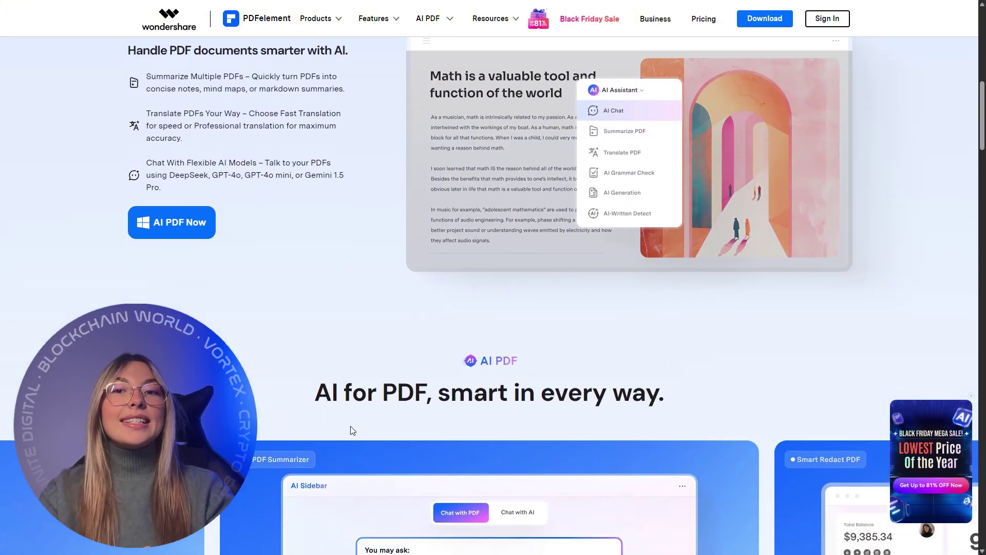
{"action": "scroll", "coordinate": [351, 427], "scroll_direction": "down", "scroll_amount": 4}
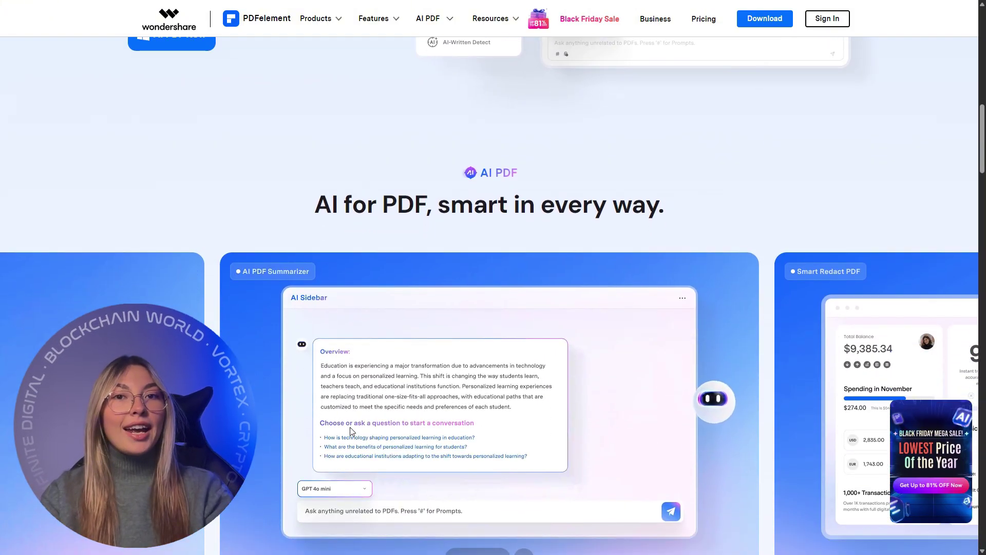
{"action": "scroll", "coordinate": [351, 430], "scroll_direction": "down", "scroll_amount": 8}
{"action": "scroll", "coordinate": [350, 431], "scroll_direction": "down", "scroll_amount": 9}
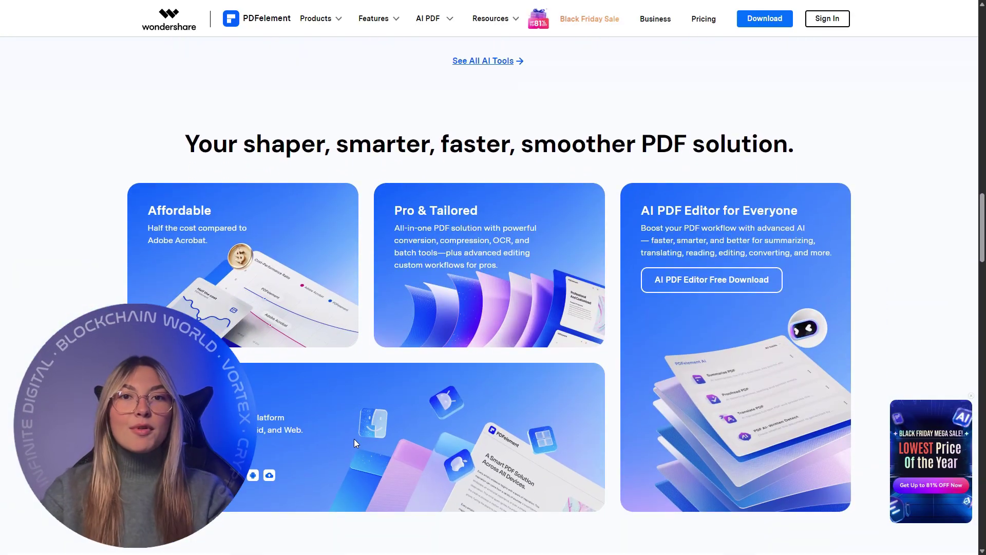
{"action": "scroll", "coordinate": [357, 443], "scroll_direction": "down", "scroll_amount": 9}
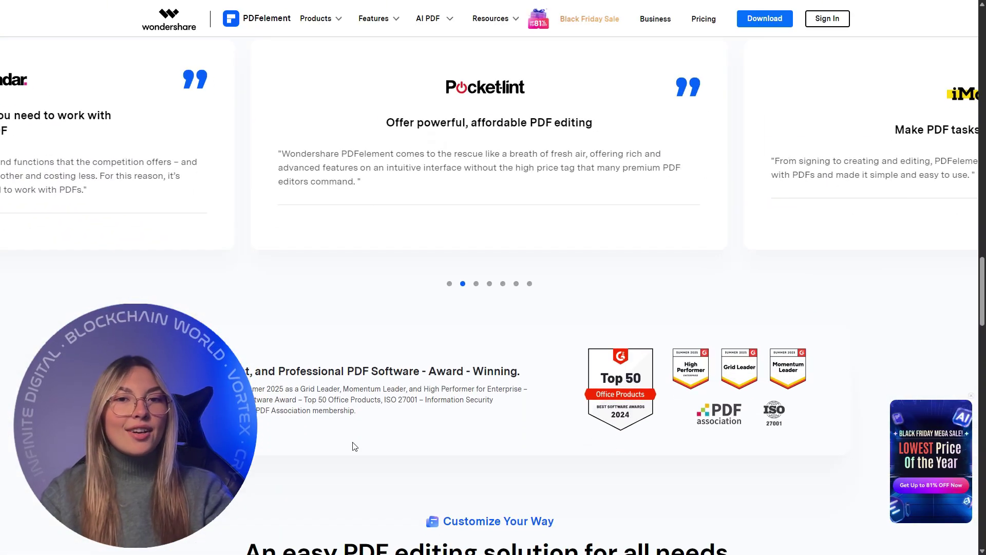
{"action": "scroll", "coordinate": [353, 447], "scroll_direction": "down", "scroll_amount": 6}
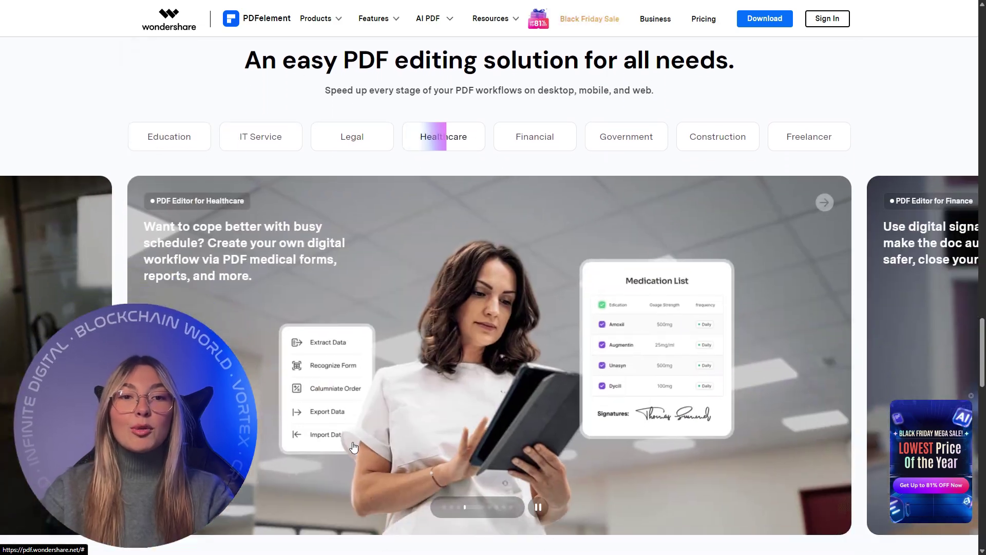
{"action": "scroll", "coordinate": [353, 446], "scroll_direction": "down", "scroll_amount": 5}
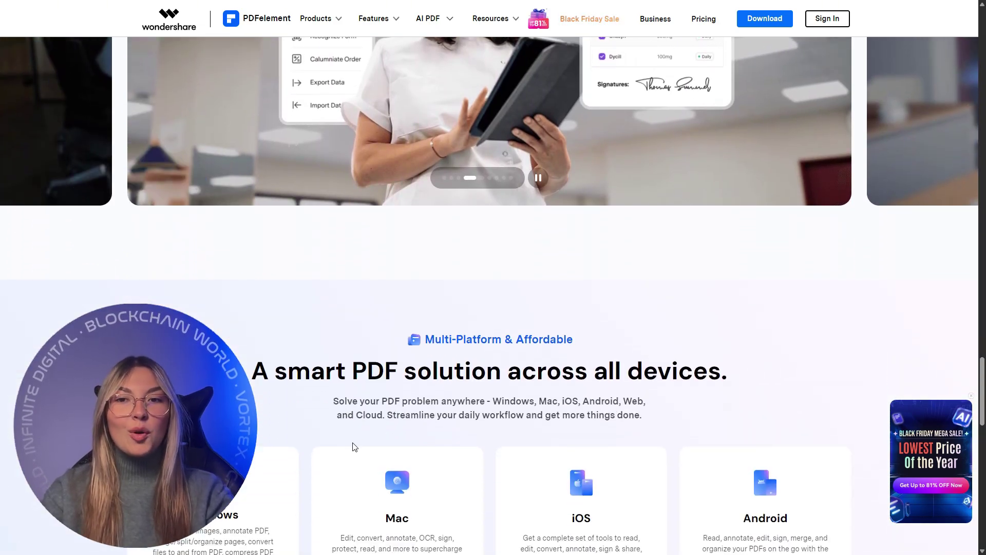